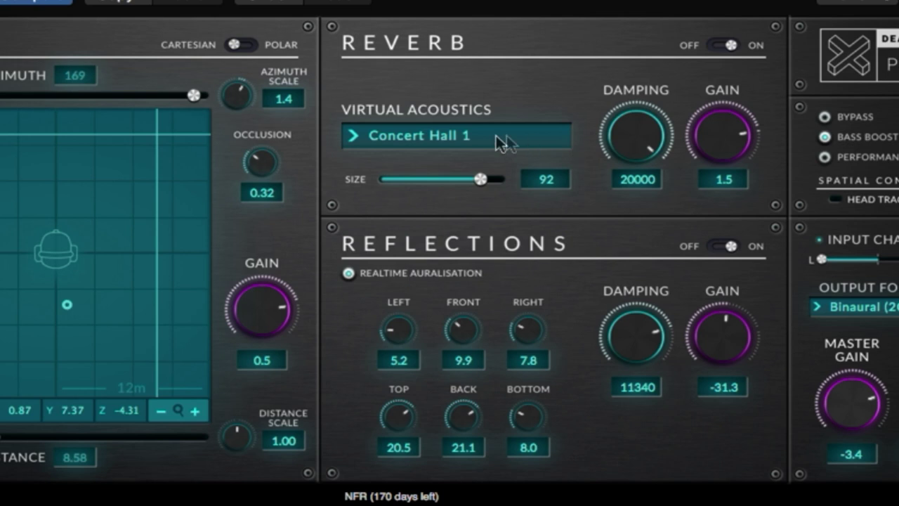
# - Open the Chords guitar's Virtual Acoustics preset list to choose Reflections Only
pyautogui.click(477, 183)
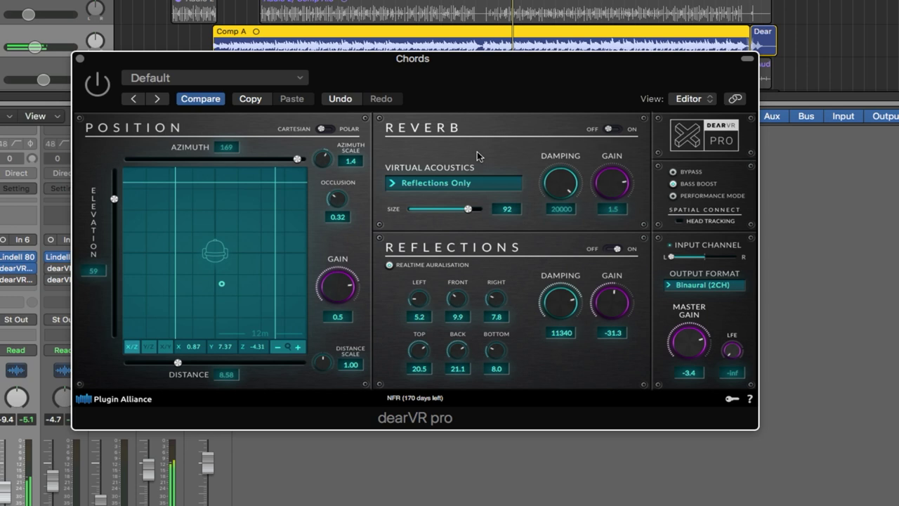
# - Bring up the Virtual Acoustics room preset dropdown on the Chords reverb
pyautogui.click(490, 184)
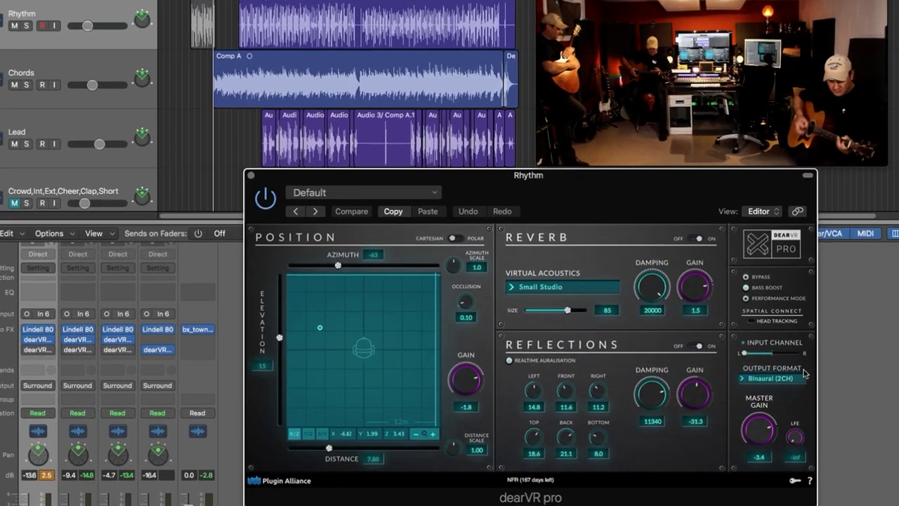
pyautogui.click(776, 330)
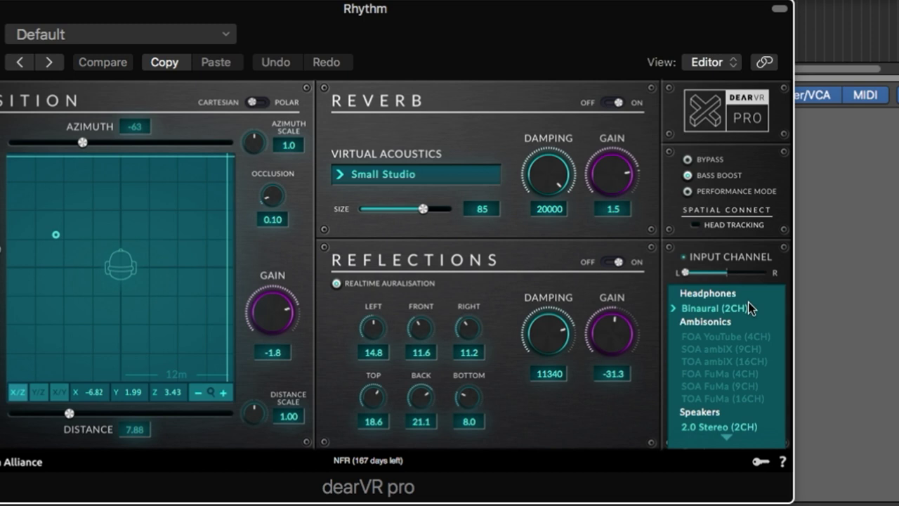
pyautogui.click(747, 309)
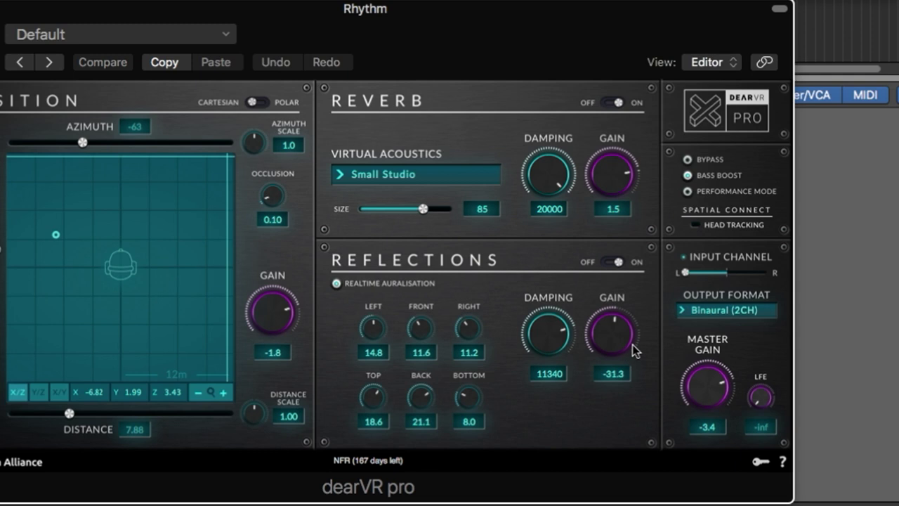
pyautogui.click(721, 311)
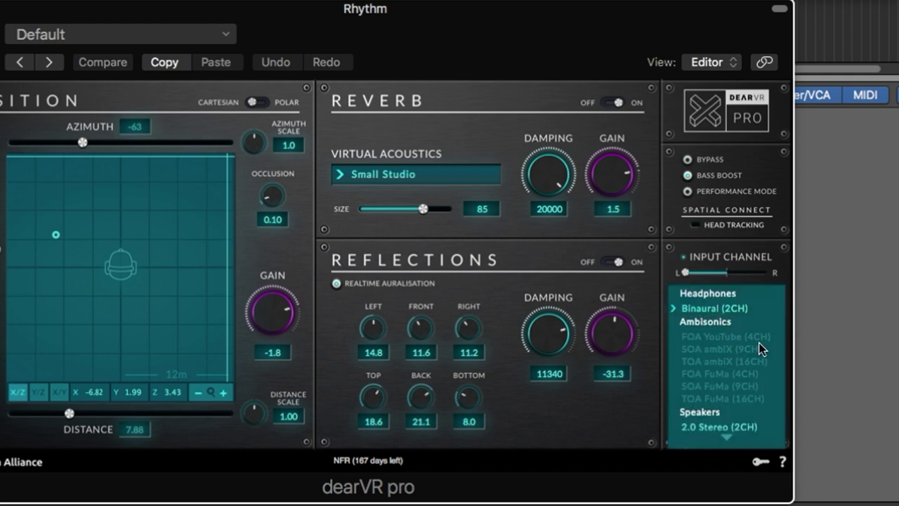
pyautogui.scroll(-5, 758, 341)
pyautogui.scroll(-1, 757, 340)
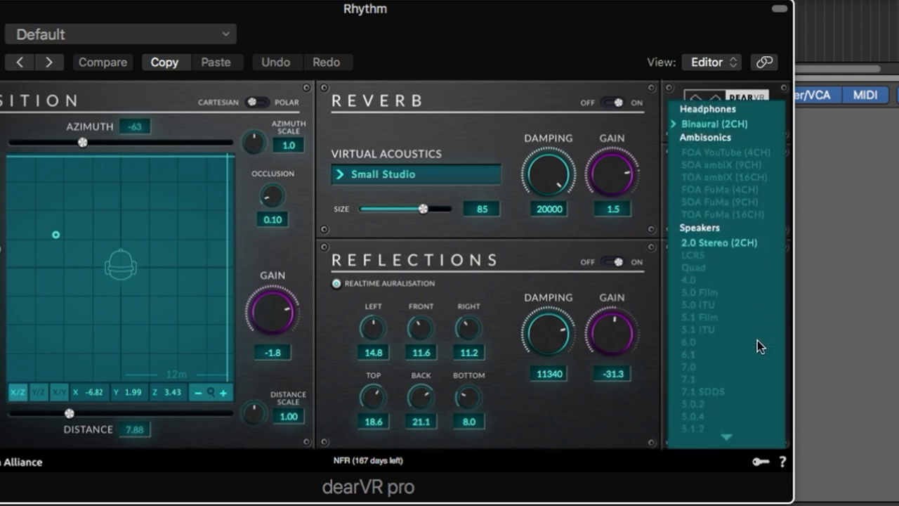
pyautogui.scroll(-3, 757, 340)
pyautogui.scroll(-1, 757, 340)
pyautogui.scroll(-2, 757, 341)
pyautogui.scroll(-1, 757, 340)
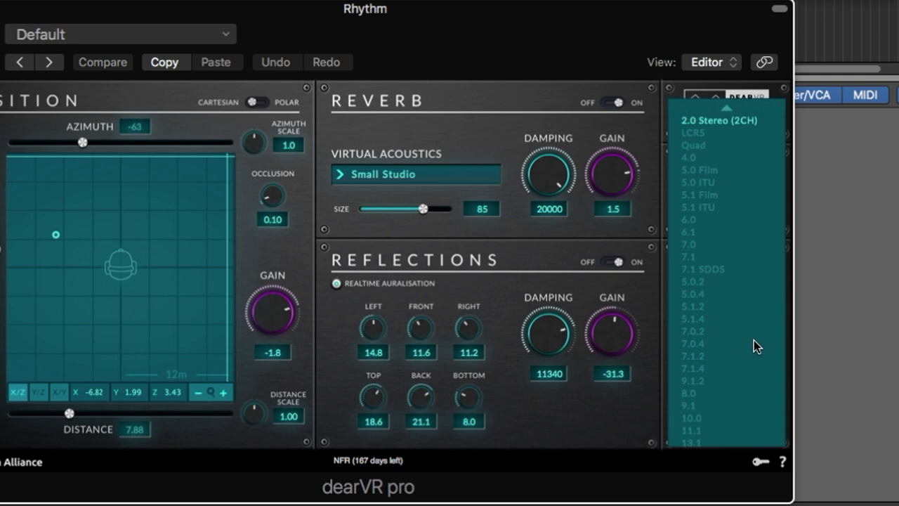
pyautogui.scroll(5, 754, 340)
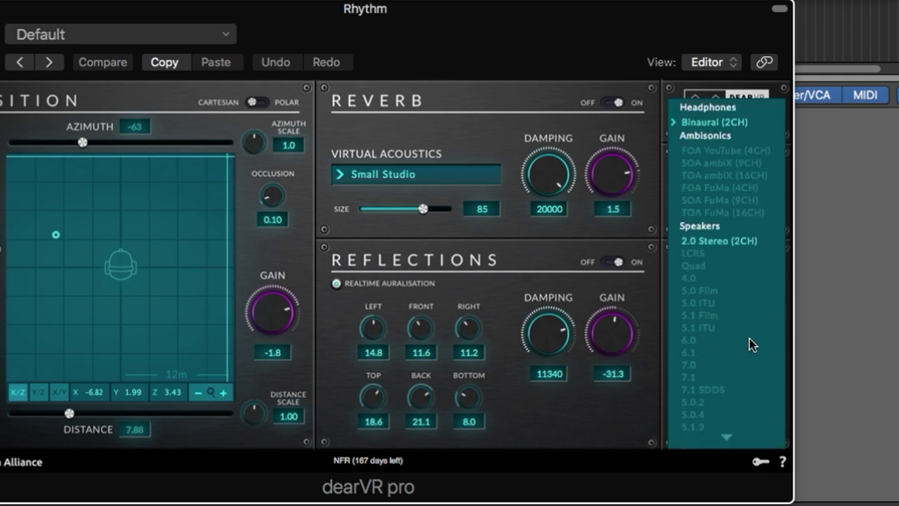
pyautogui.click(733, 122)
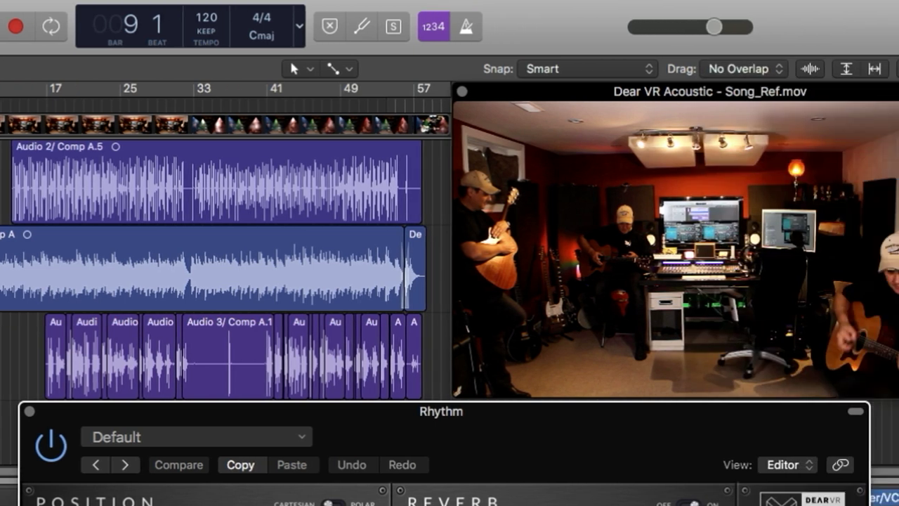
pyautogui.scroll(-1, 854, 406)
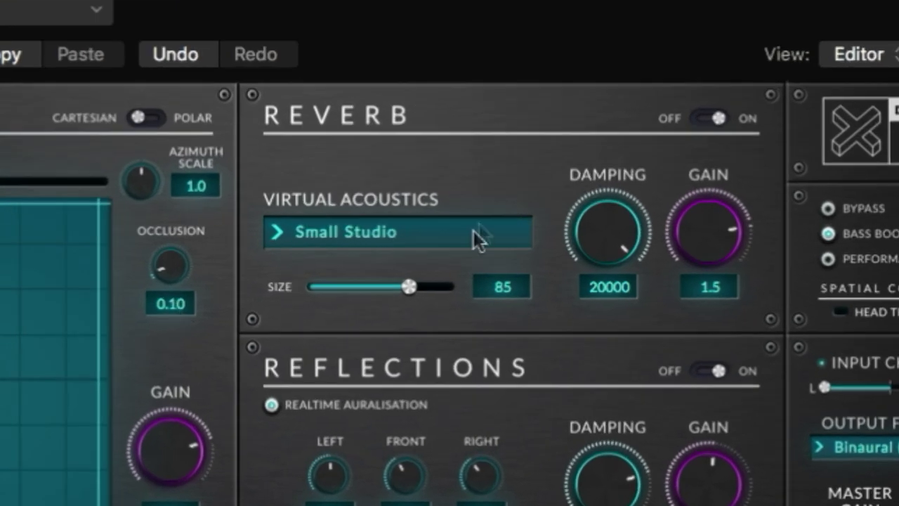
pyautogui.click(473, 232)
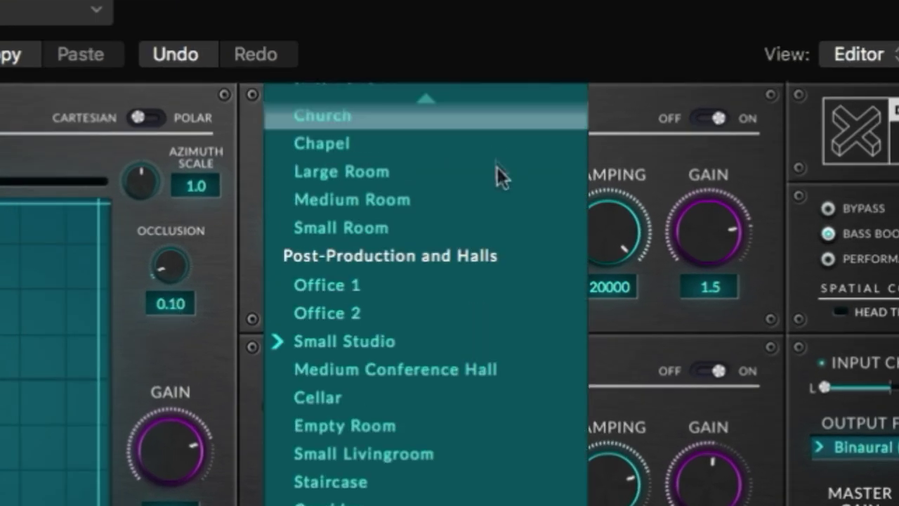
pyautogui.scroll(4, 497, 172)
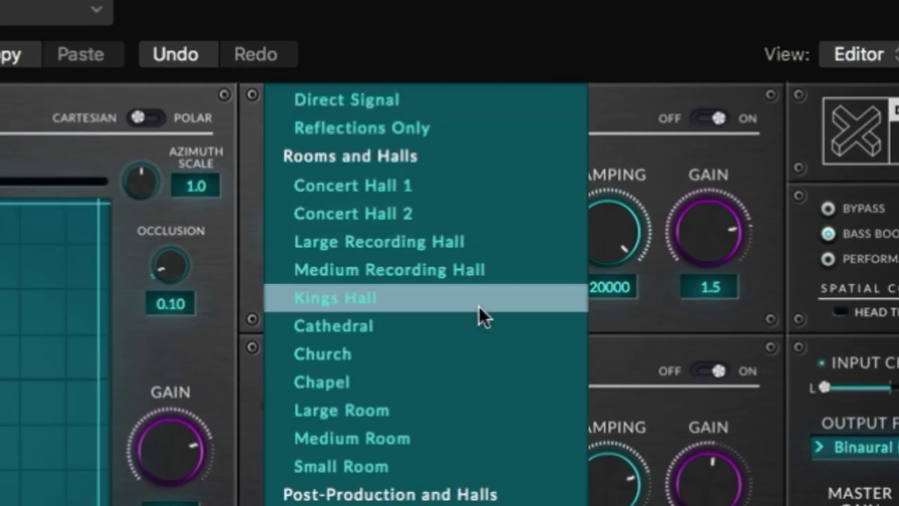
pyautogui.scroll(-2, 479, 305)
pyautogui.scroll(-1, 479, 301)
pyautogui.scroll(-2, 477, 302)
pyautogui.scroll(-1, 479, 304)
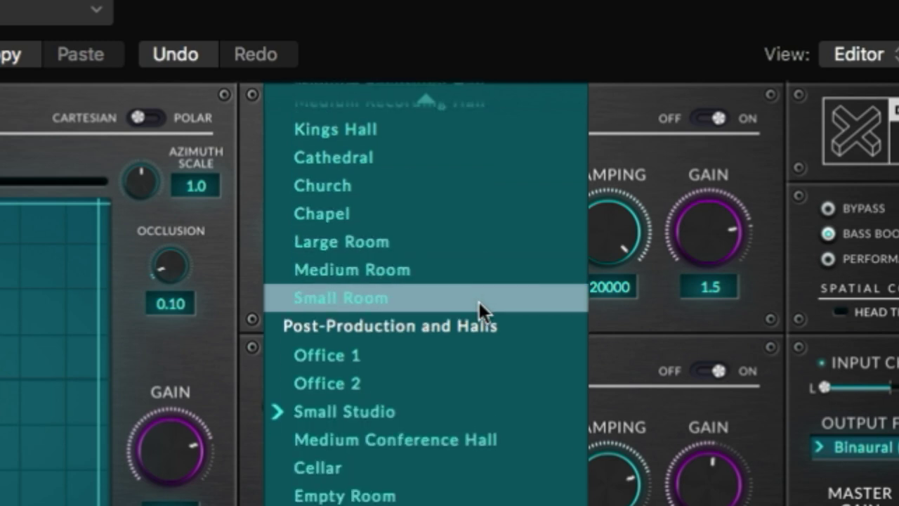
pyautogui.scroll(-5, 479, 301)
pyautogui.scroll(-2, 477, 302)
pyautogui.scroll(-2, 476, 305)
pyautogui.scroll(-1, 471, 316)
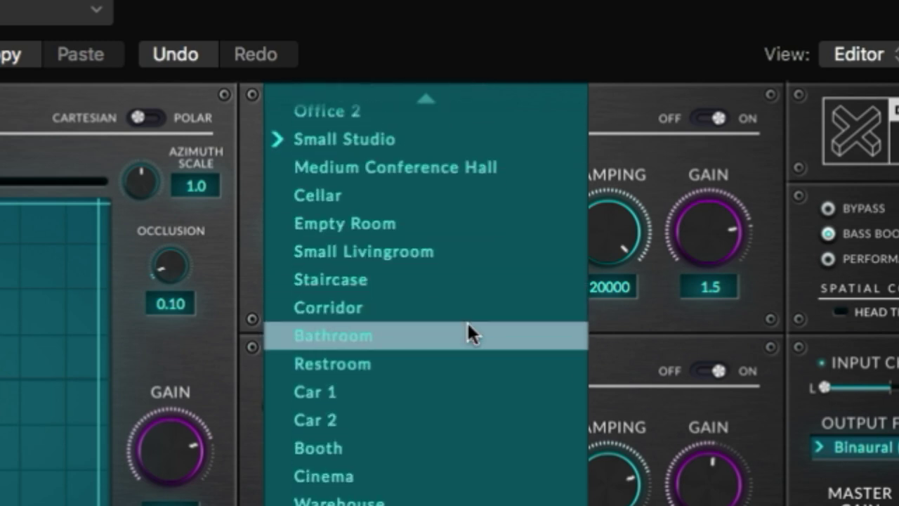
pyautogui.scroll(-3, 467, 324)
pyautogui.scroll(-1, 468, 325)
pyautogui.scroll(-2, 468, 324)
pyautogui.scroll(-2, 468, 324)
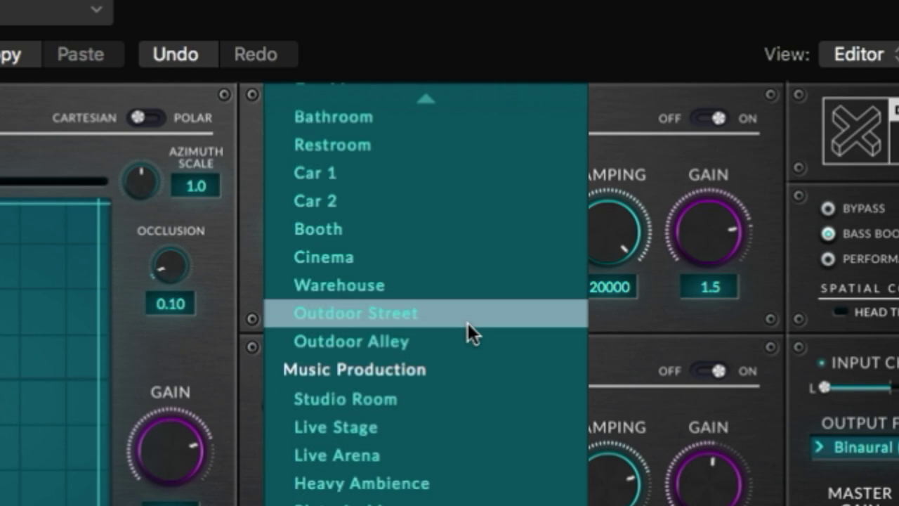
pyautogui.scroll(-2, 468, 325)
pyautogui.scroll(8, 468, 325)
pyautogui.scroll(15, 468, 325)
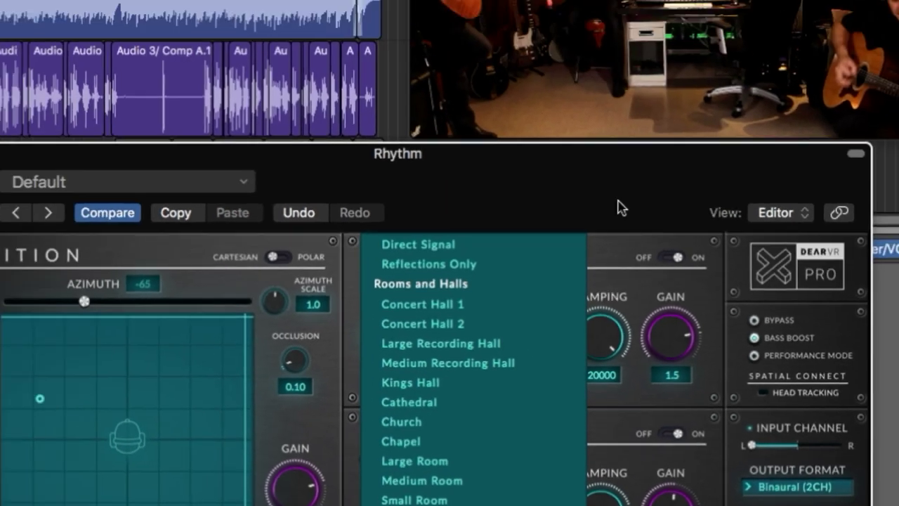
pyautogui.click(611, 306)
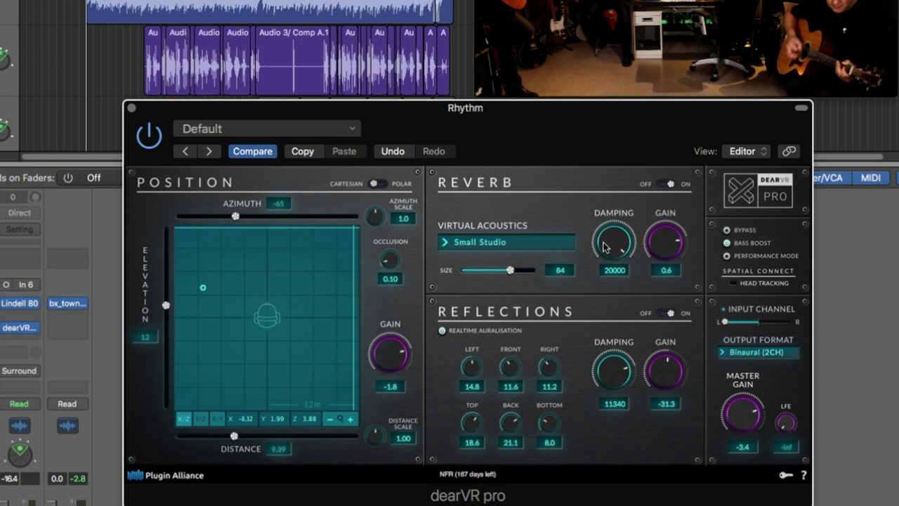
# - Lower Rhythm's reverb damping, nudge the Chords source farther away, and raise master gain
pyautogui.moveTo(608, 260); pyautogui.dragTo(596, 242)
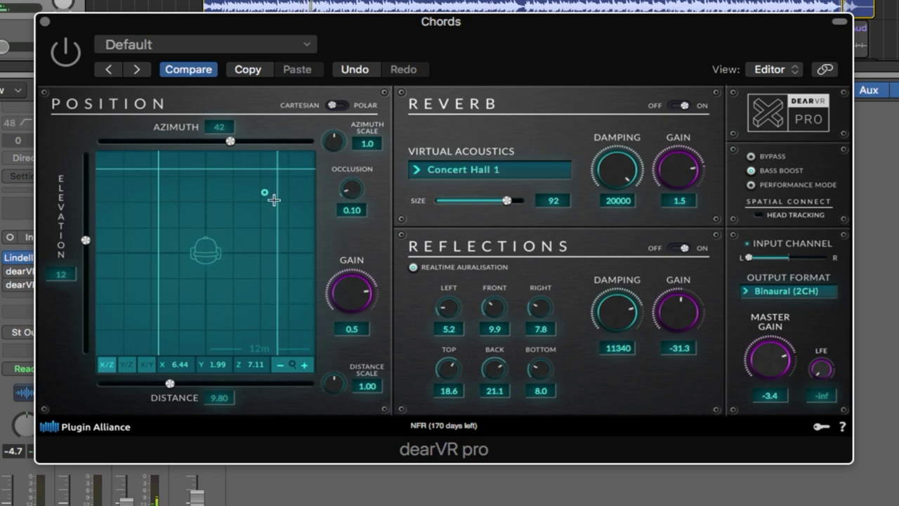
pyautogui.moveTo(264, 193); pyautogui.dragTo(262, 180)
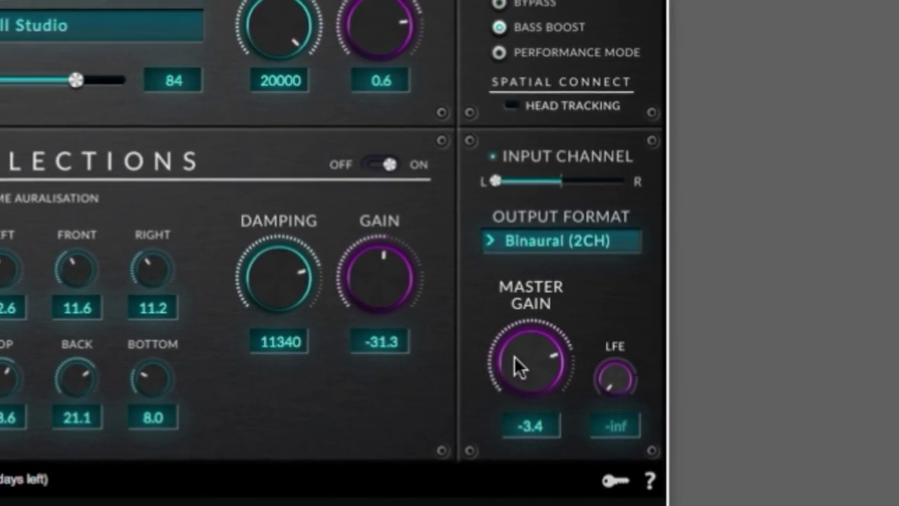
pyautogui.scroll(3, 515, 358)
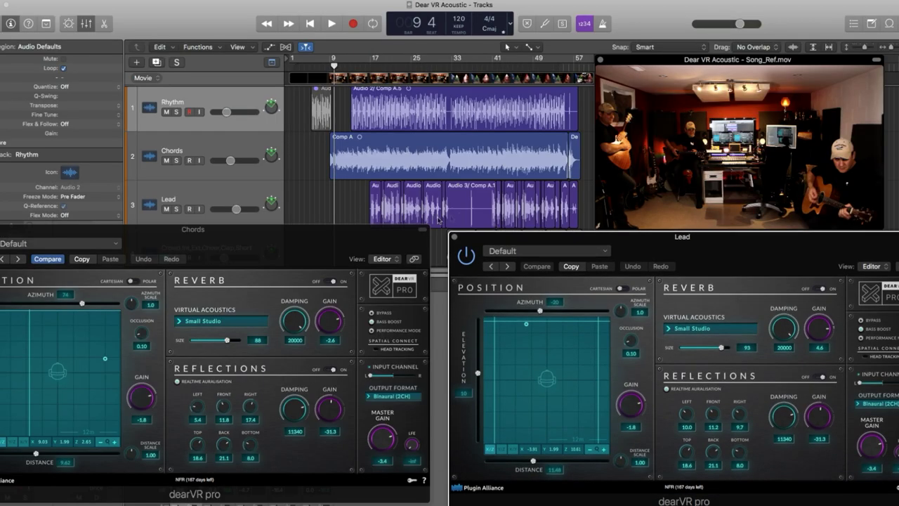
# - Reposition the Chords plugin window and lower its reverb damping slightly
pyautogui.moveTo(374, 234); pyautogui.dragTo(392, 242)
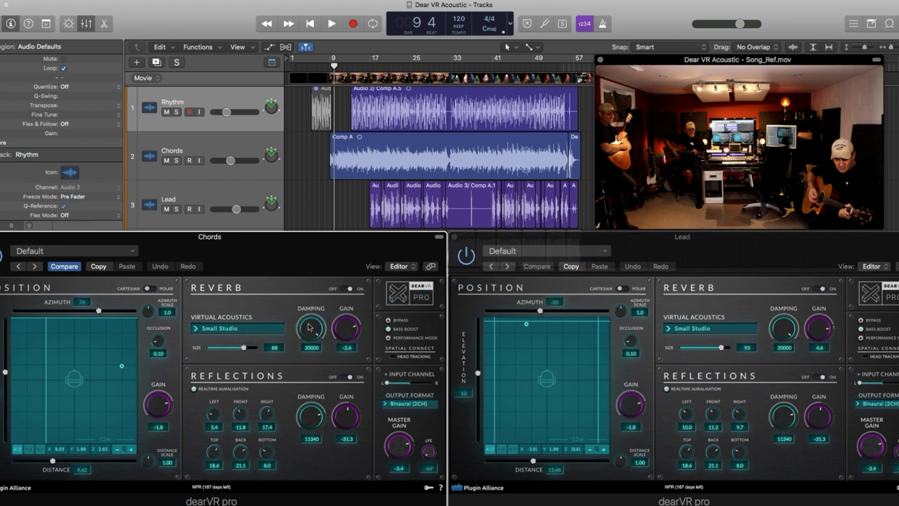
pyautogui.moveTo(309, 327); pyautogui.dragTo(311, 328)
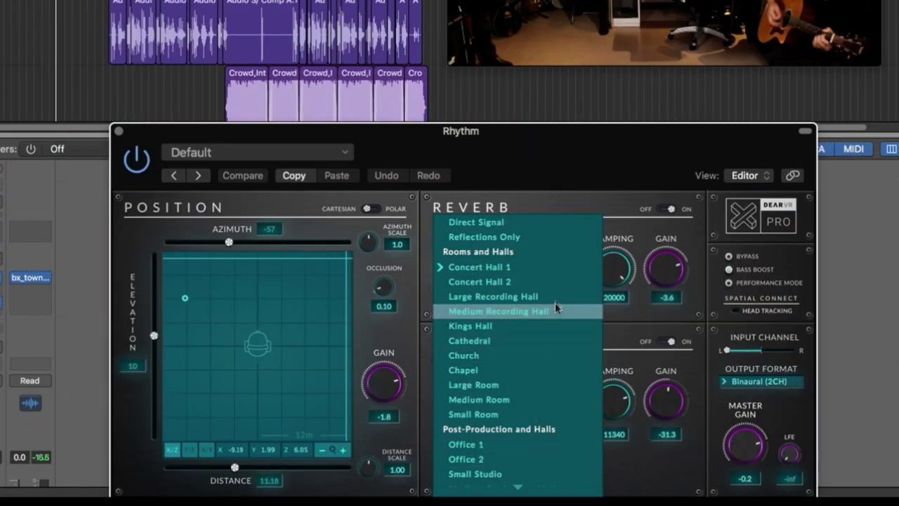
# - Choose Concert Hall 1 as the Rhythm guitar's room reverb
pyautogui.click(534, 267)
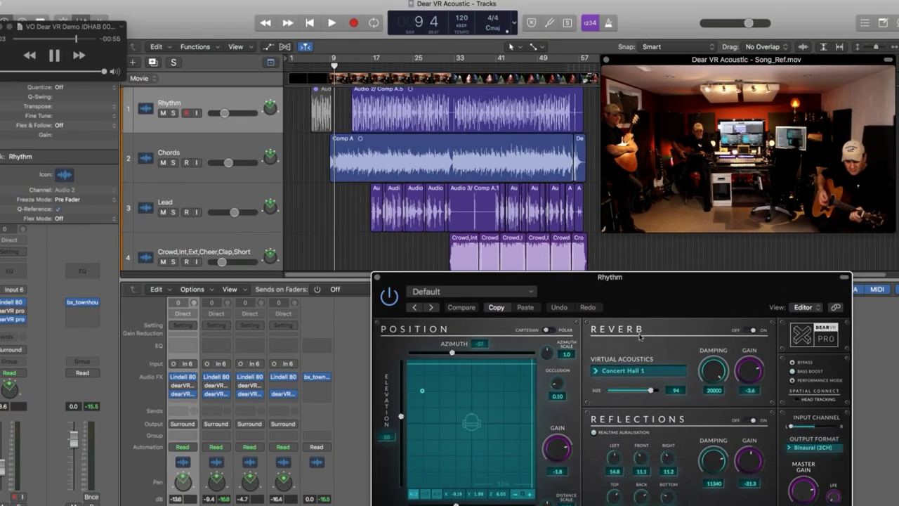
pyautogui.click(378, 278)
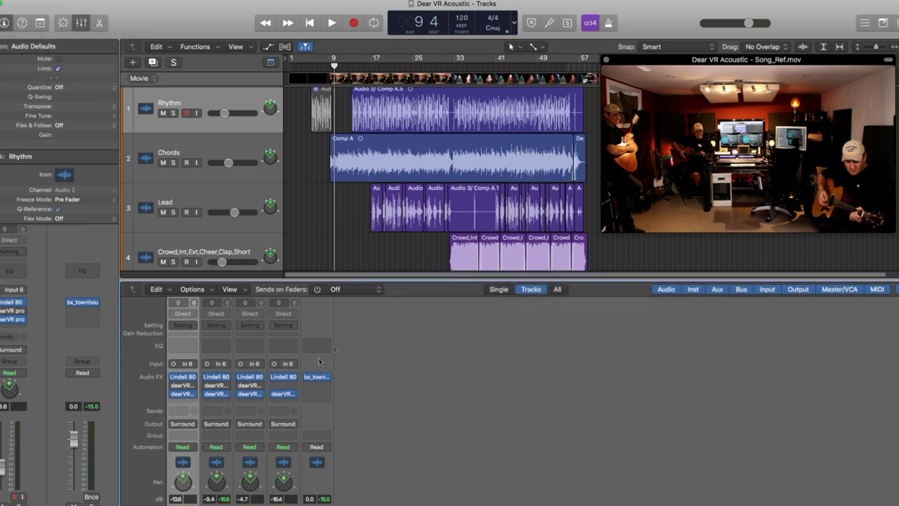
pyautogui.click(284, 394)
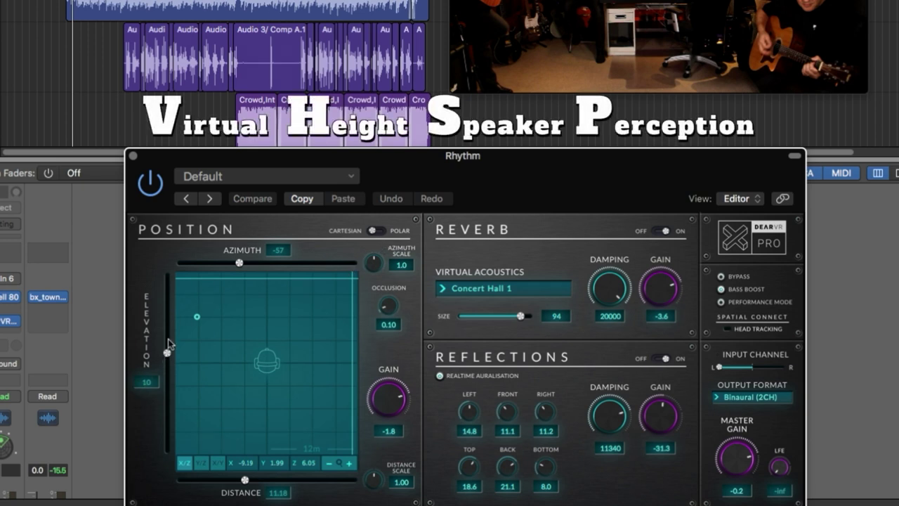
# - Switch to polar coordinates and place the Rhythm source at elevation 26, azimuth -62
pyautogui.click(380, 231)
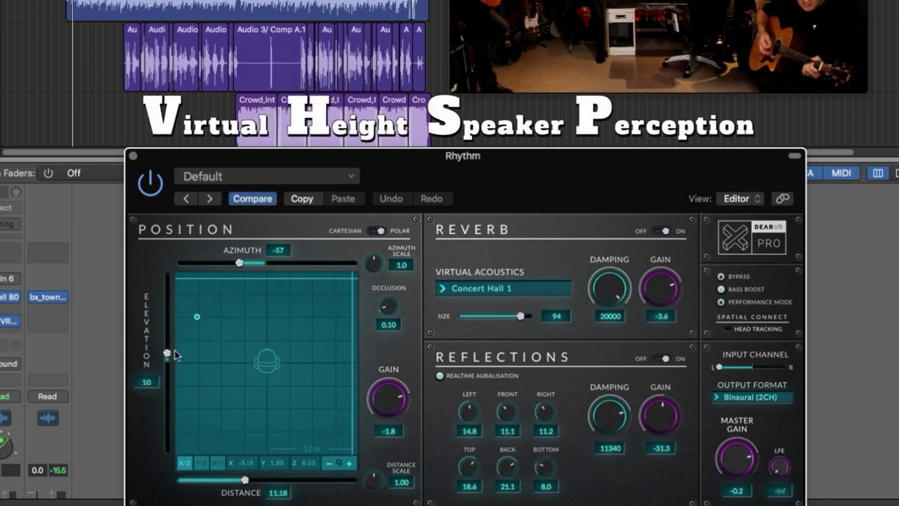
pyautogui.moveTo(167, 355)
pyautogui.mouseDown()
pyautogui.moveTo(179, 304)
pyautogui.moveTo(174, 342)
pyautogui.mouseUp()
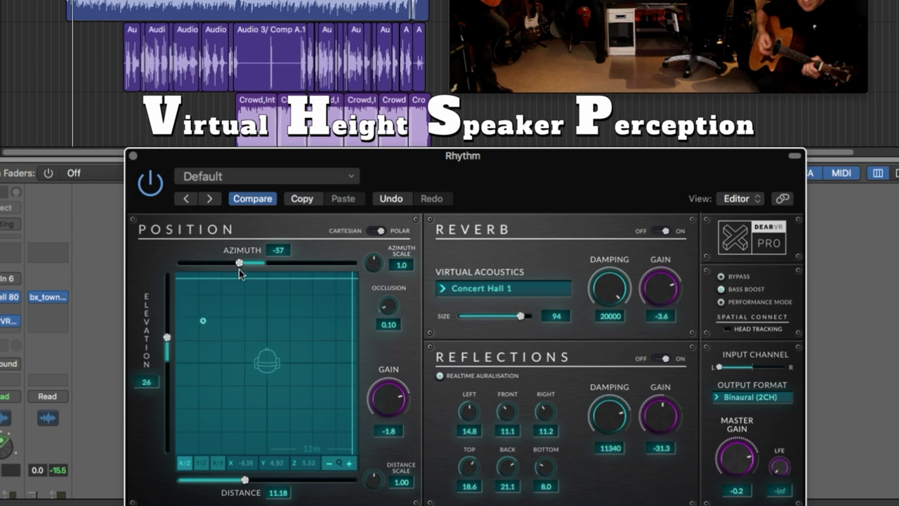
pyautogui.moveTo(239, 266); pyautogui.dragTo(236, 265)
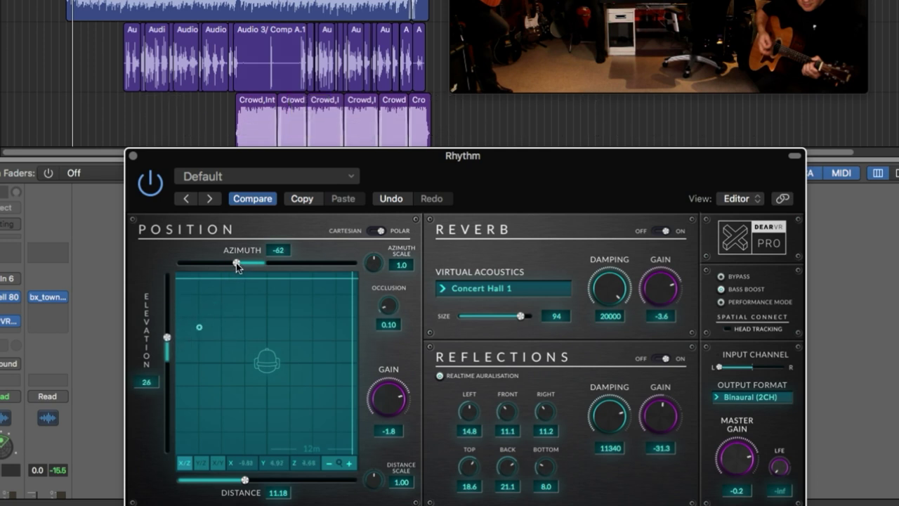
# - Browse the room reverb presets and close the list, keeping Concert Hall 1
pyautogui.click(463, 295)
pyautogui.scroll(-2, 498, 367)
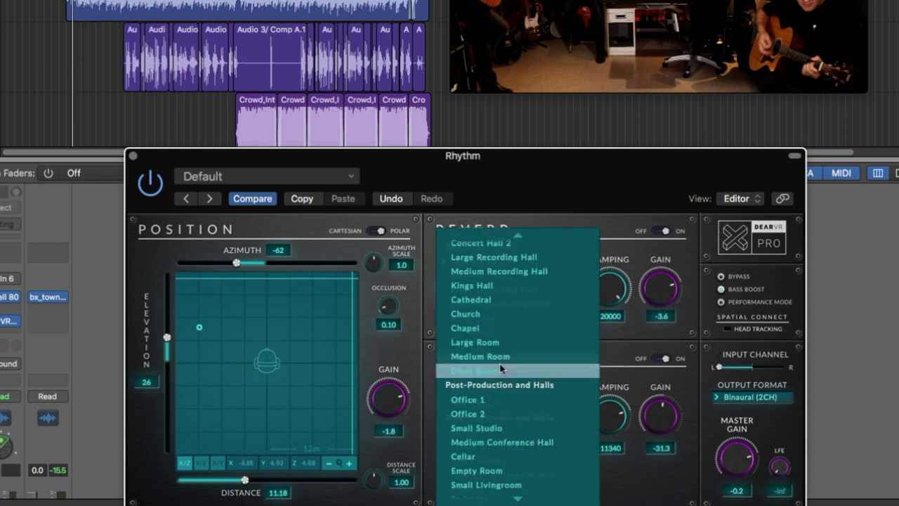
pyautogui.scroll(-1, 500, 376)
pyautogui.scroll(-1, 503, 383)
pyautogui.scroll(-1, 506, 384)
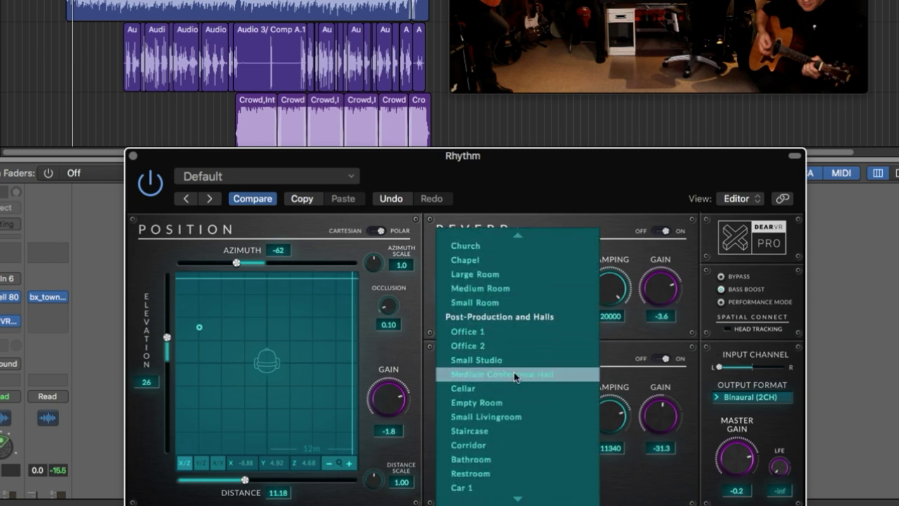
pyautogui.scroll(-1, 515, 377)
pyautogui.scroll(-1, 516, 376)
pyautogui.scroll(-1, 515, 376)
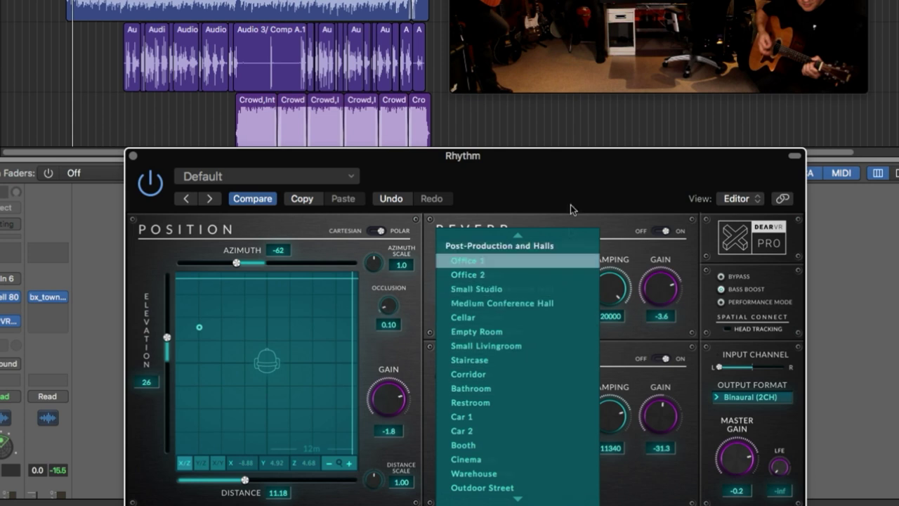
pyautogui.click(575, 173)
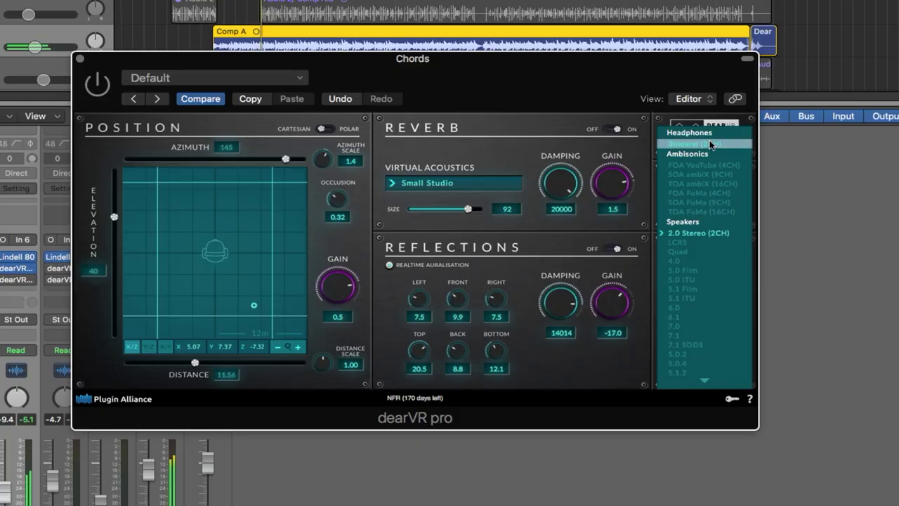
# - Set the Chords output format to Binaural (2CH) for headphones
pyautogui.click(709, 144)
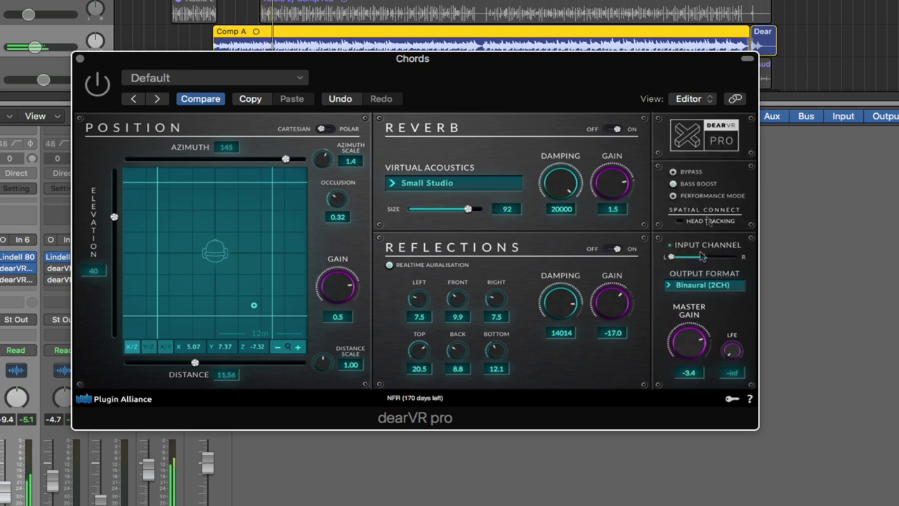